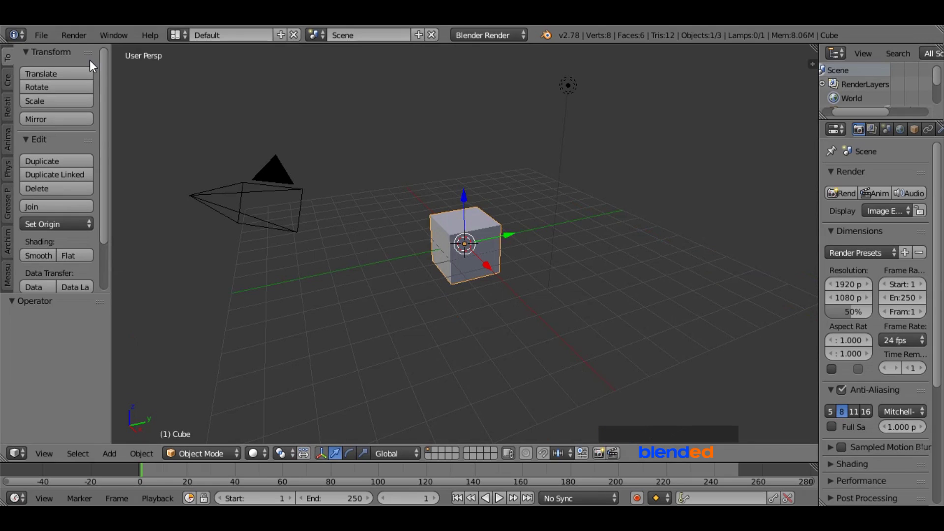
Delete the default cube and add a Monkey mesh in its place at the scene's origin.
right_click(490, 257)
key(x)
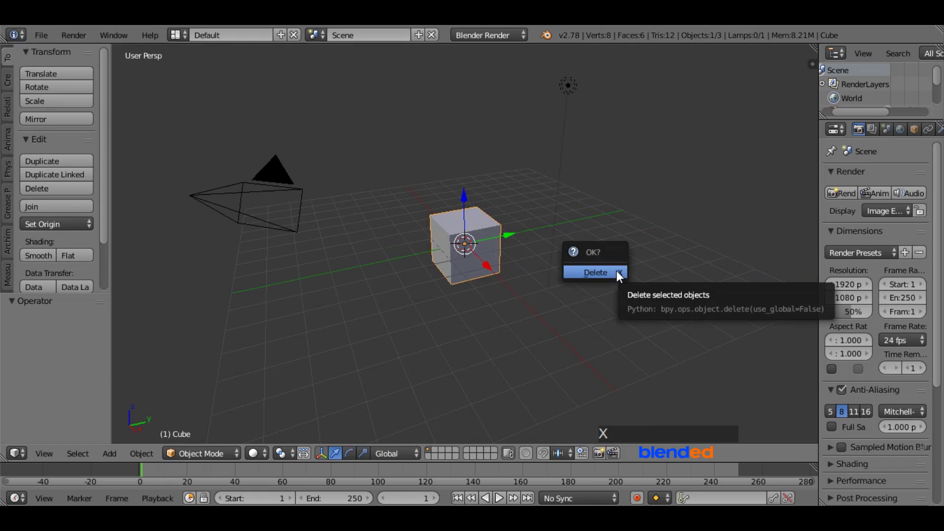
key(Return)
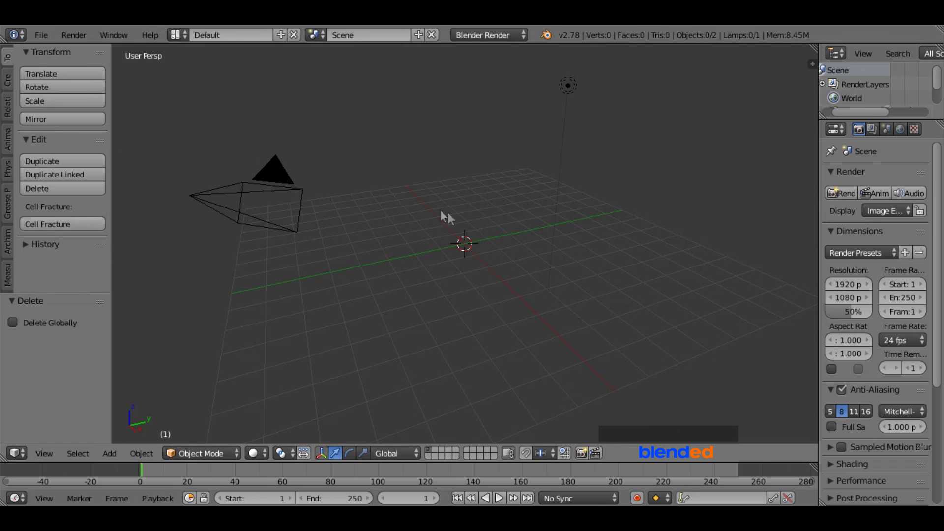
click(8, 78)
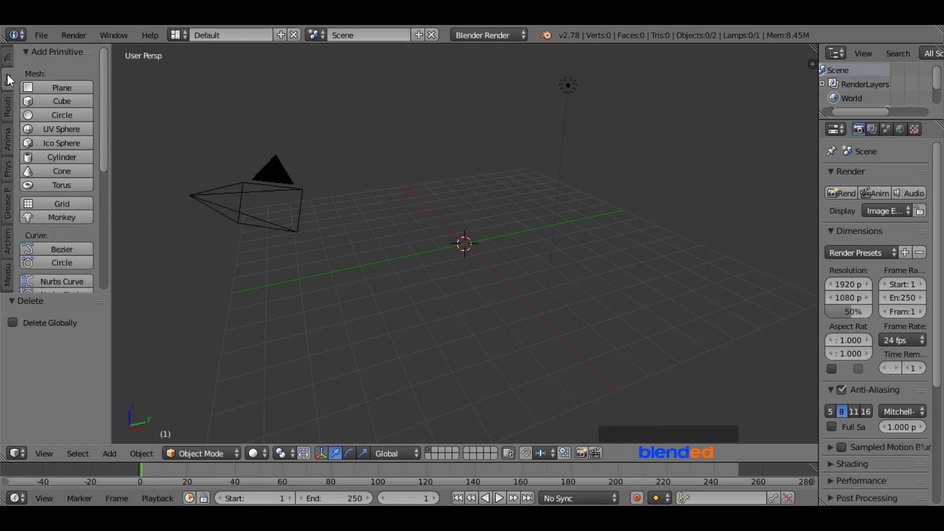
click(58, 215)
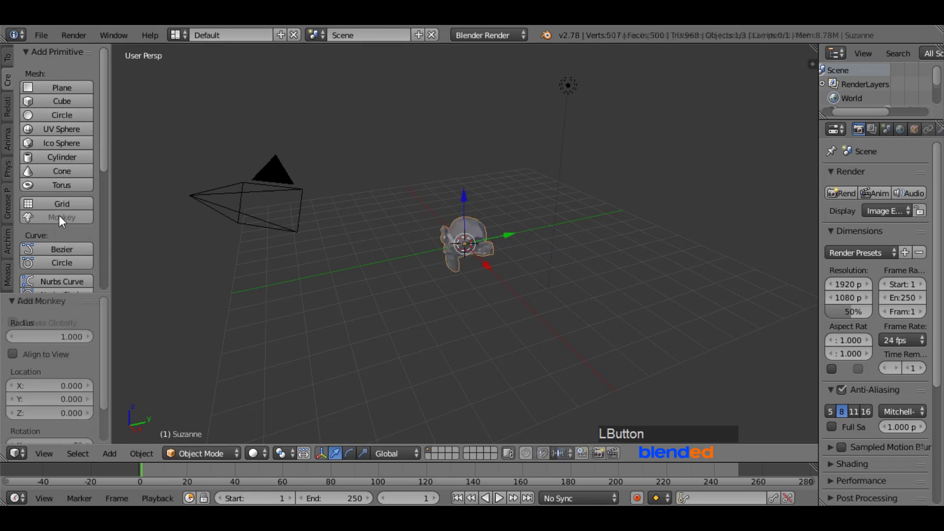
Add a Bezier circle curve centred on the monkey and scale it uniformly by a factor of 5.
scroll(106, 154, down, 1)
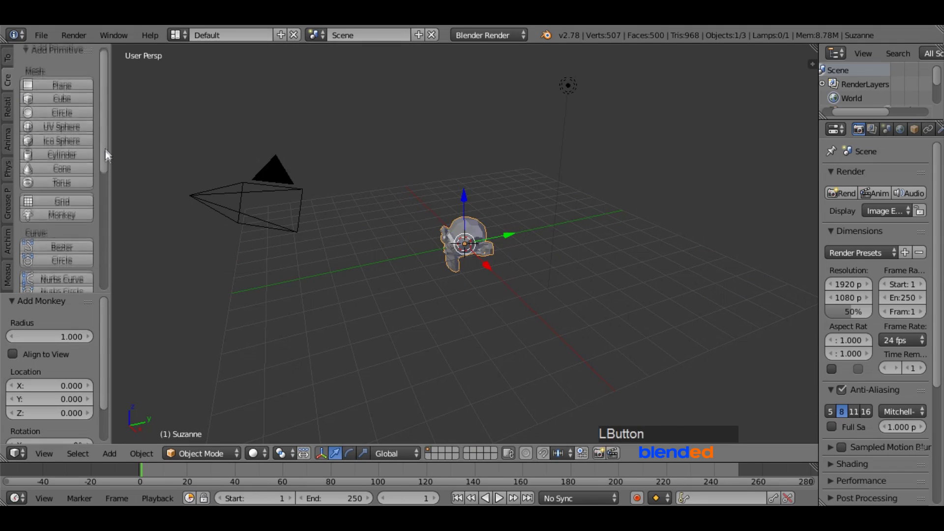
scroll(106, 162, down, 4)
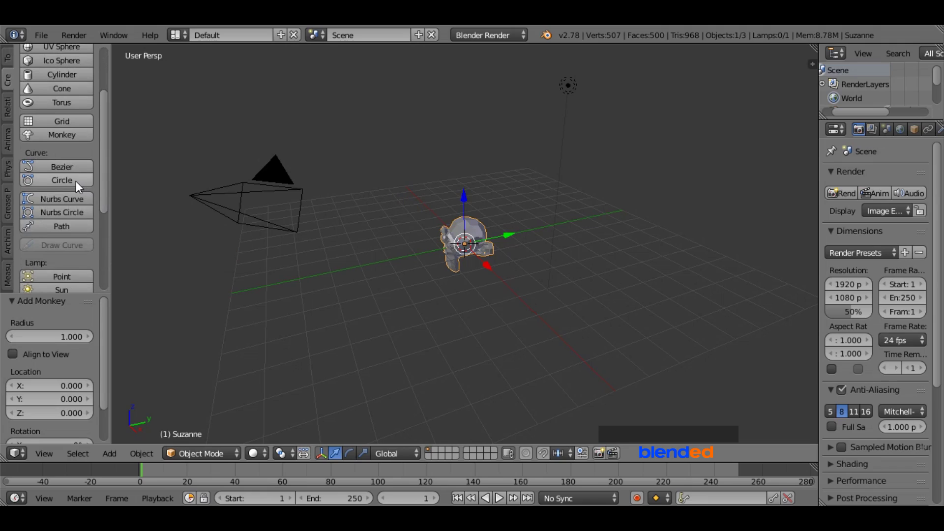
click(75, 181)
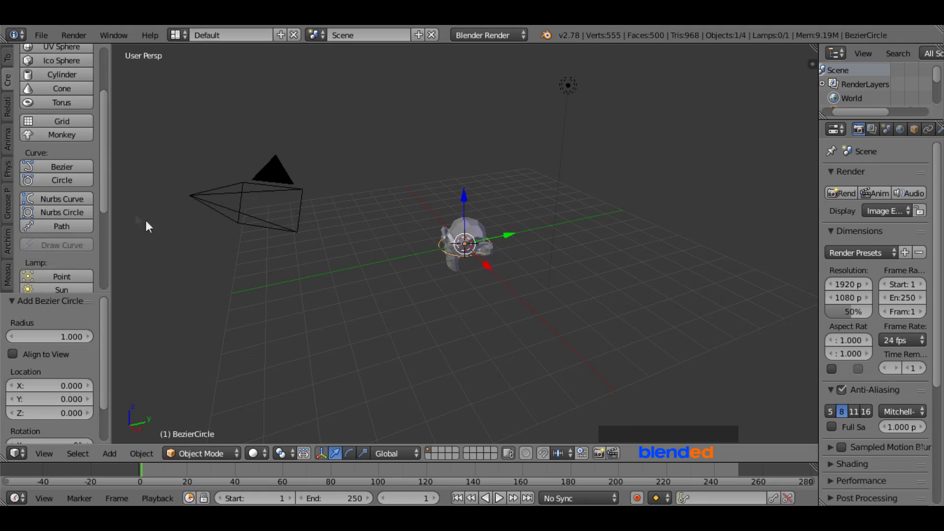
key(s)
key(KP_5)
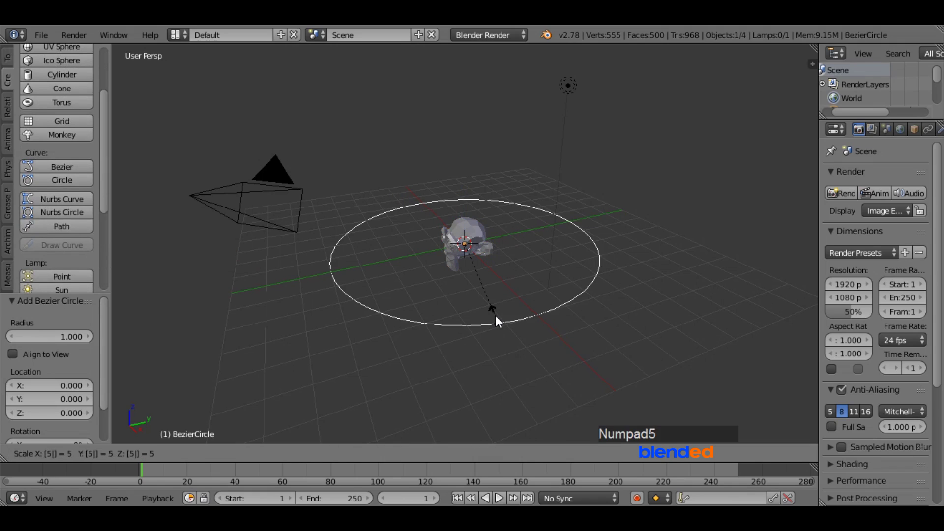
key(Return)
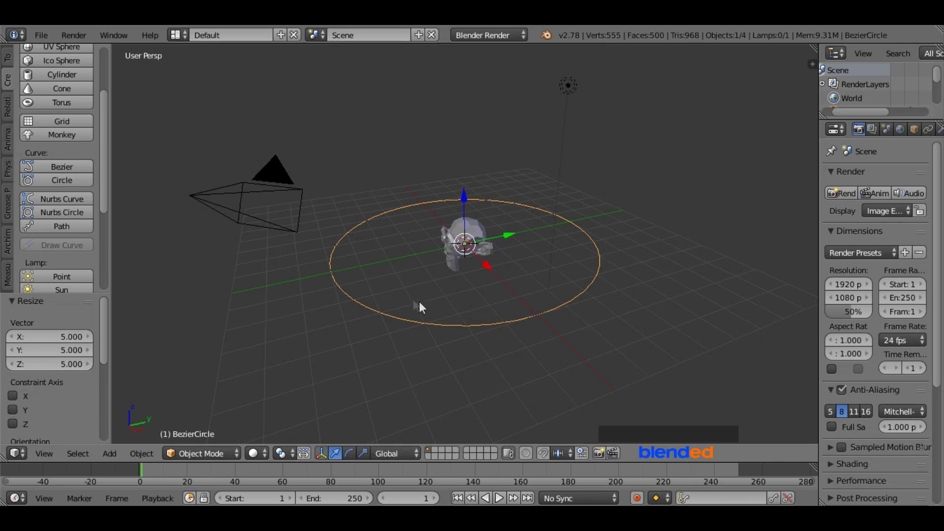
Parent the camera to the Bezier circle using the Follow Path option.
right_click(255, 184)
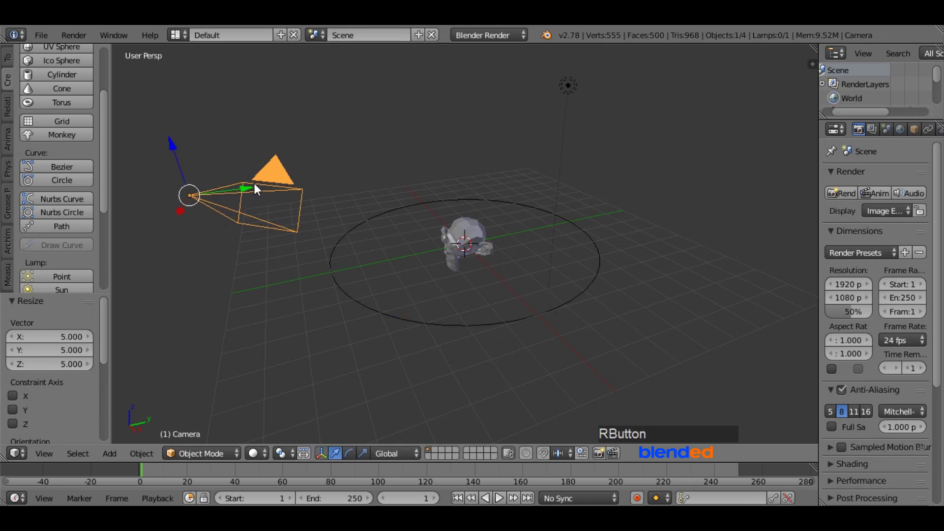
shift+right_click(338, 238)
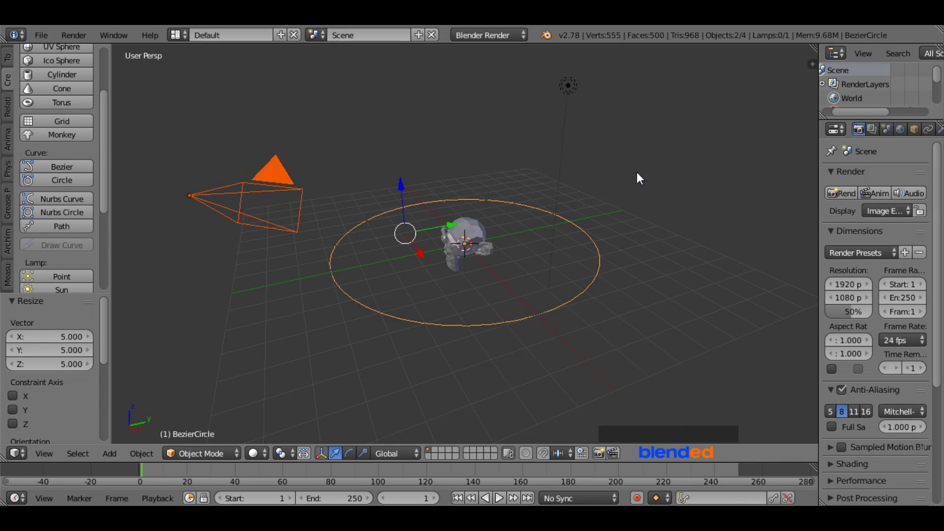
key(ctrl+p)
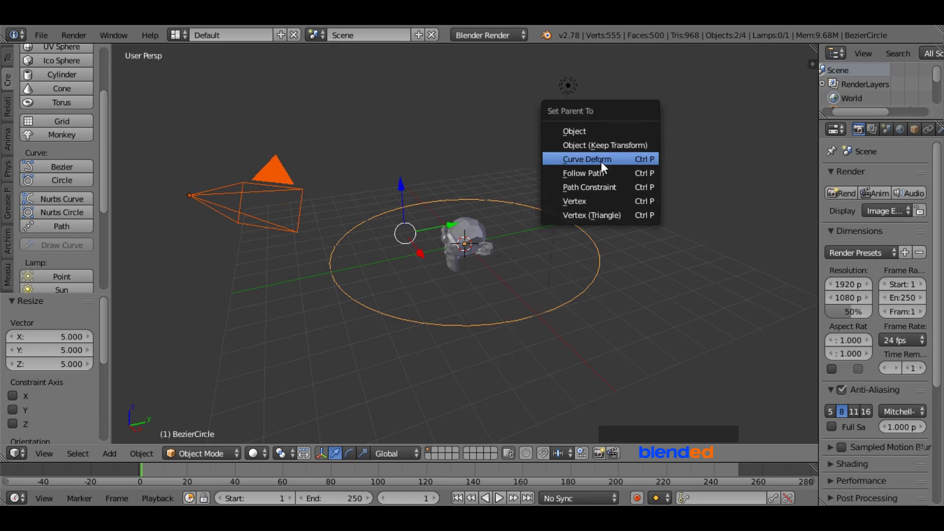
click(598, 175)
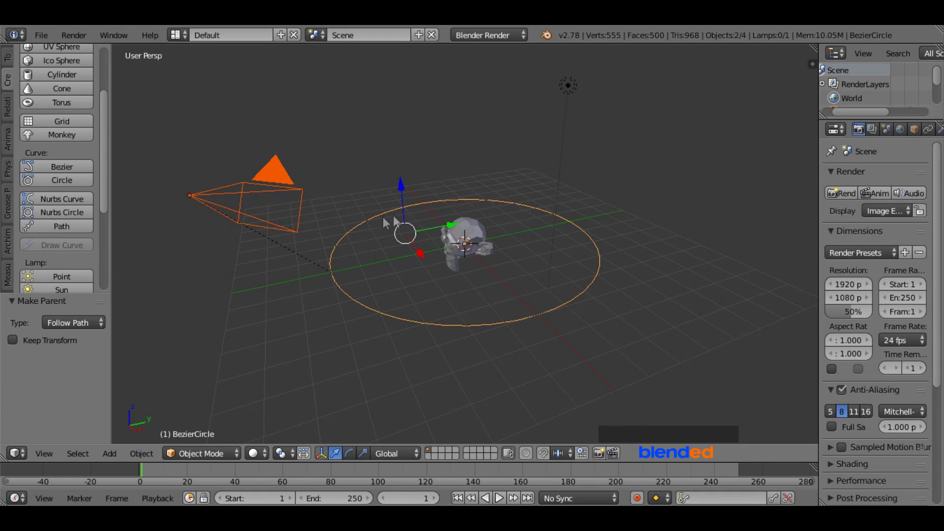
In Edit Mode, snap the 3D cursor to the Bezier circle's control point on the green axis nearest the camera, and return to Object Mode.
right_click(351, 227)
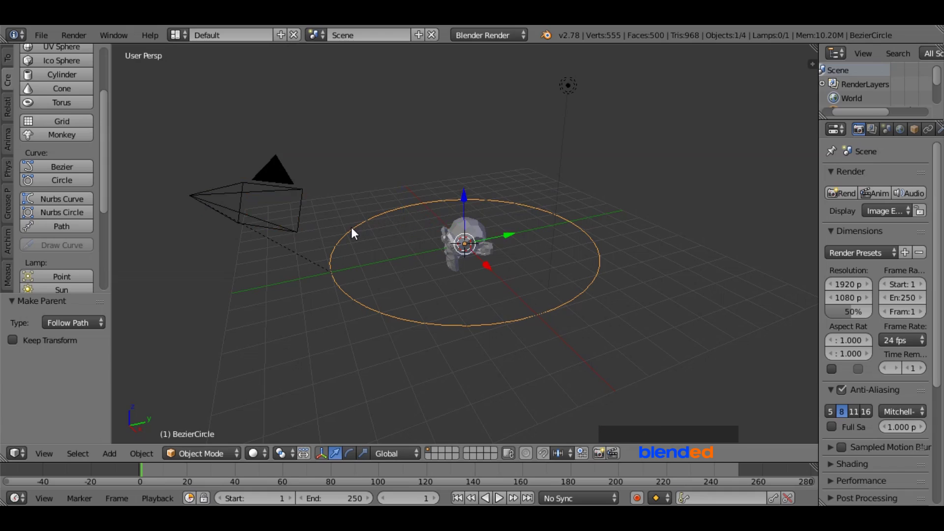
click(213, 453)
click(201, 421)
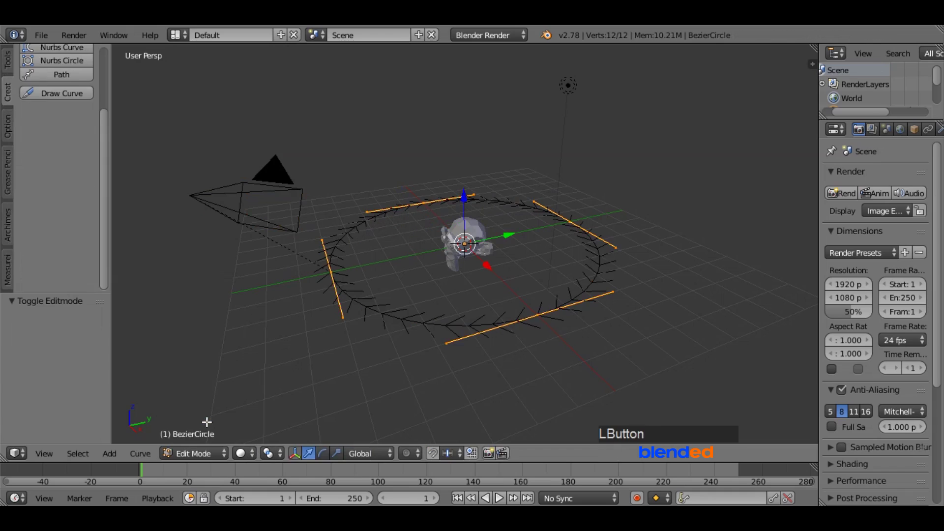
middle_drag(264, 289, 367, 274)
scroll(310, 307, up, 2)
right_click(316, 290)
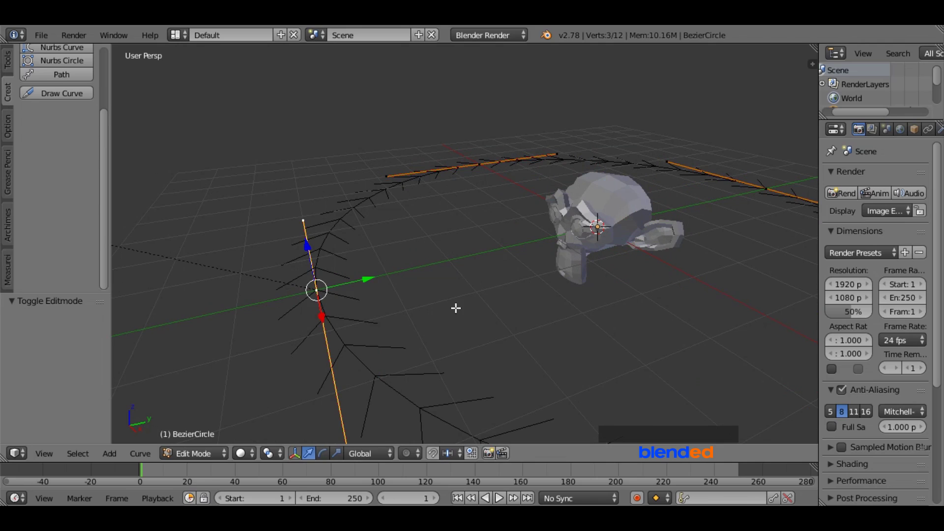
key(shift)
key(shift+s)
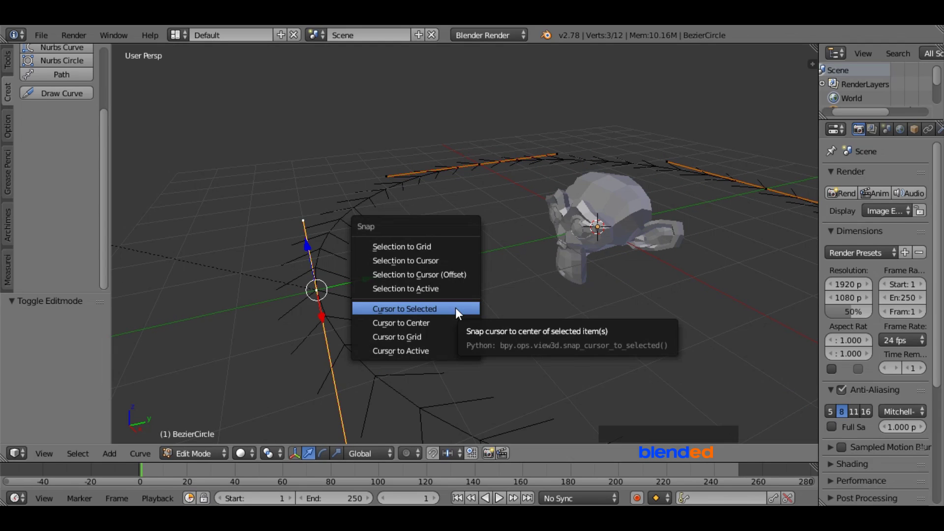
click(455, 308)
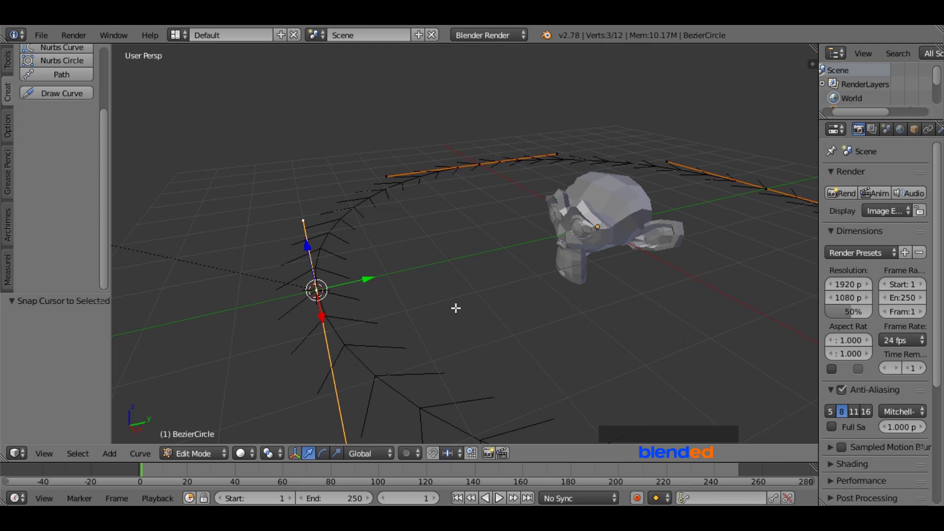
click(205, 458)
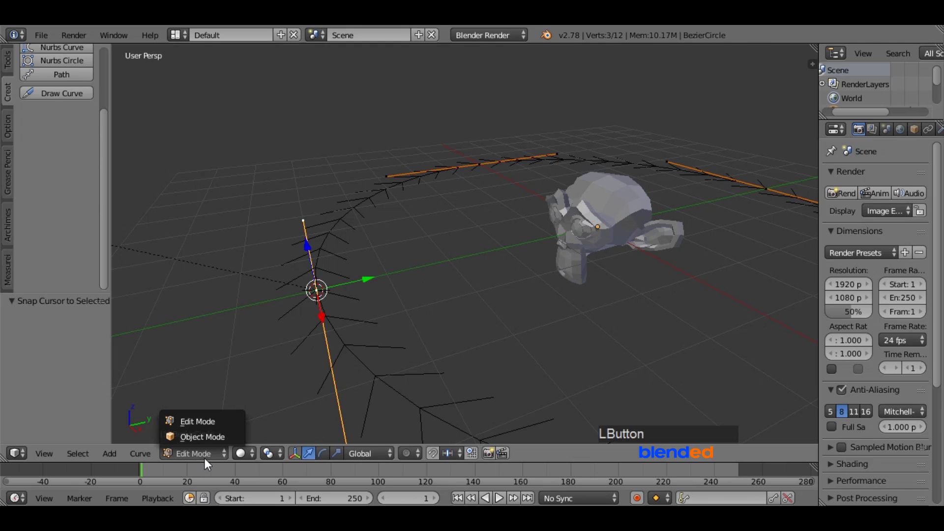
click(205, 435)
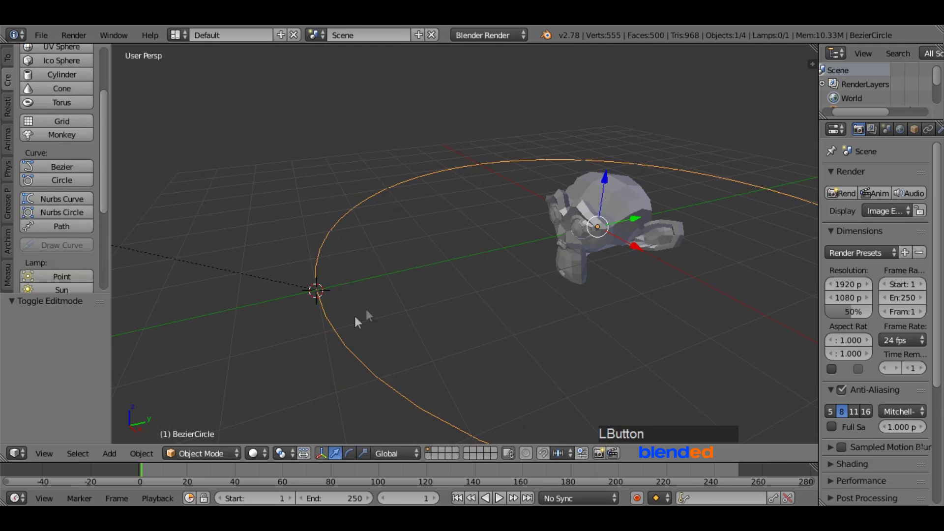
Snap the camera to the 3D cursor so it sits on the Bezier circle.
scroll(399, 282, down, 3)
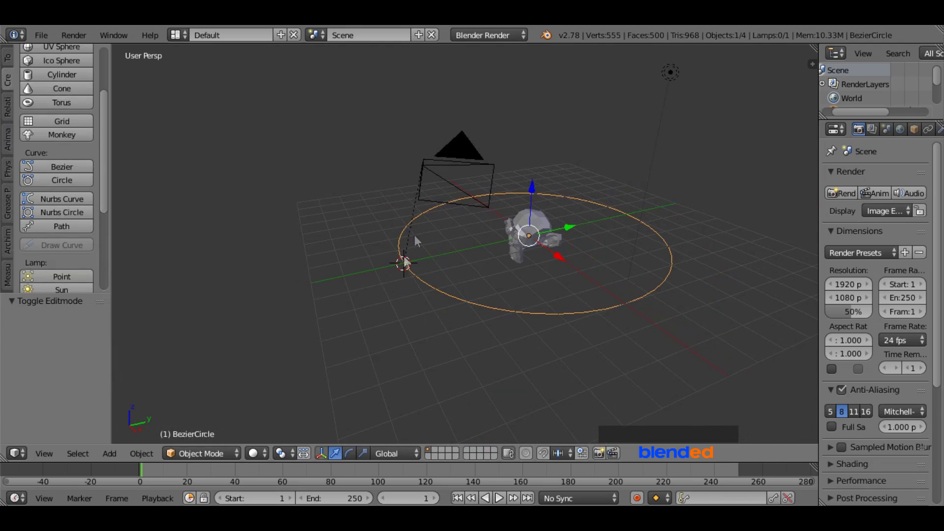
right_click(453, 159)
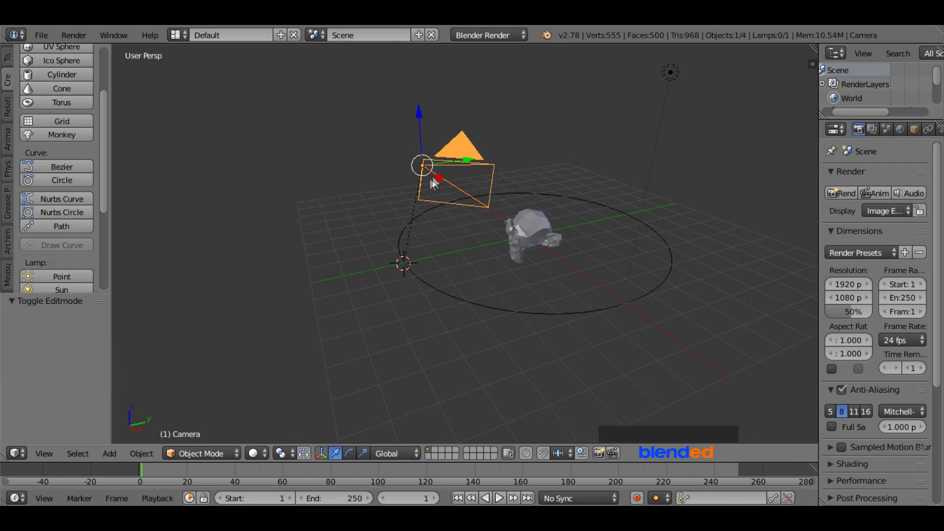
key(shift)
key(shift+s)
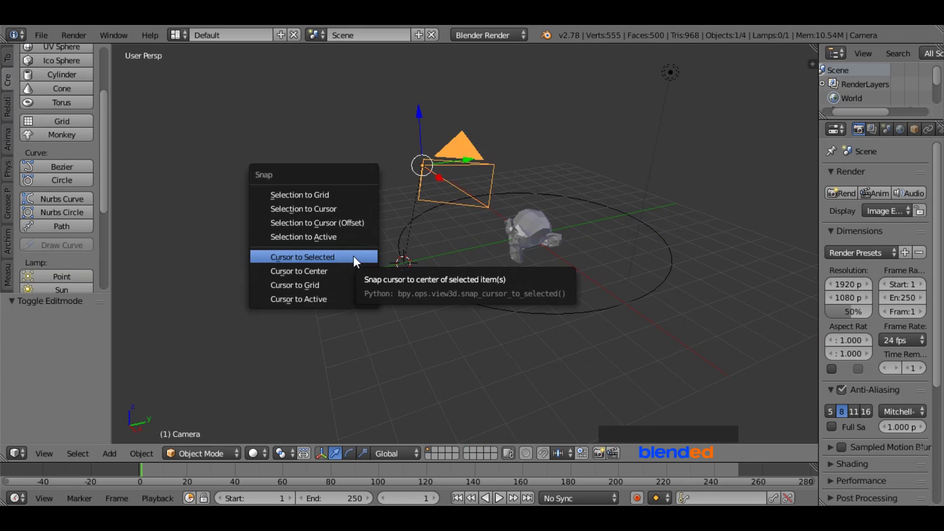
click(334, 209)
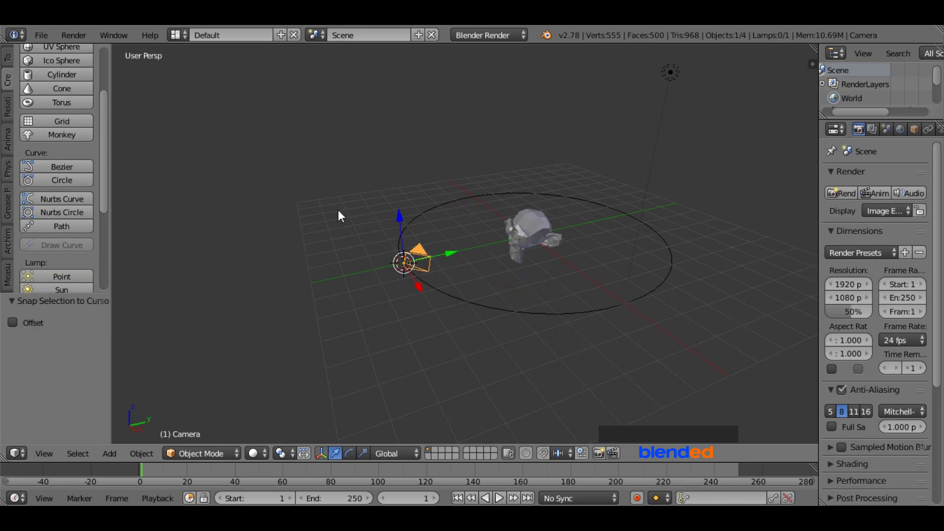
Play the animation to check the camera's motion along the circle, stop it and return the timeline to frame 0.
scroll(539, 275, up, 1)
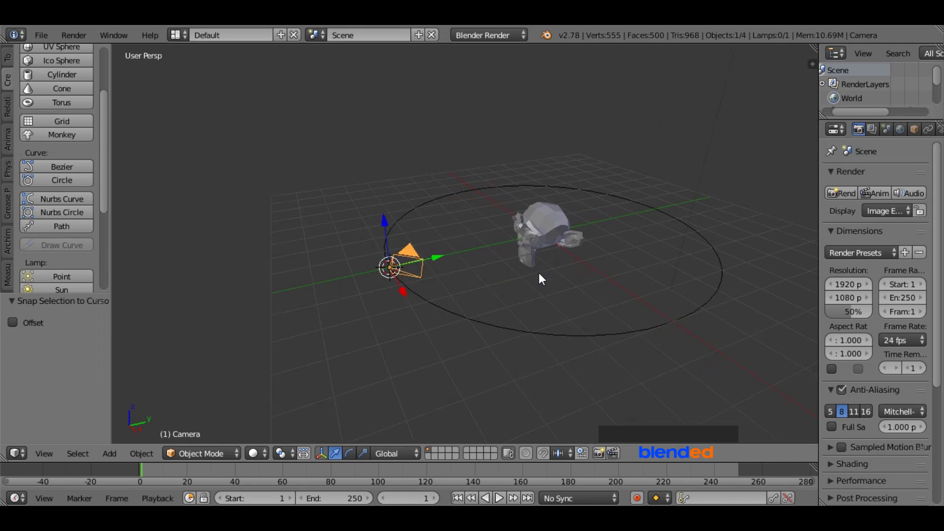
scroll(539, 274, up, 1)
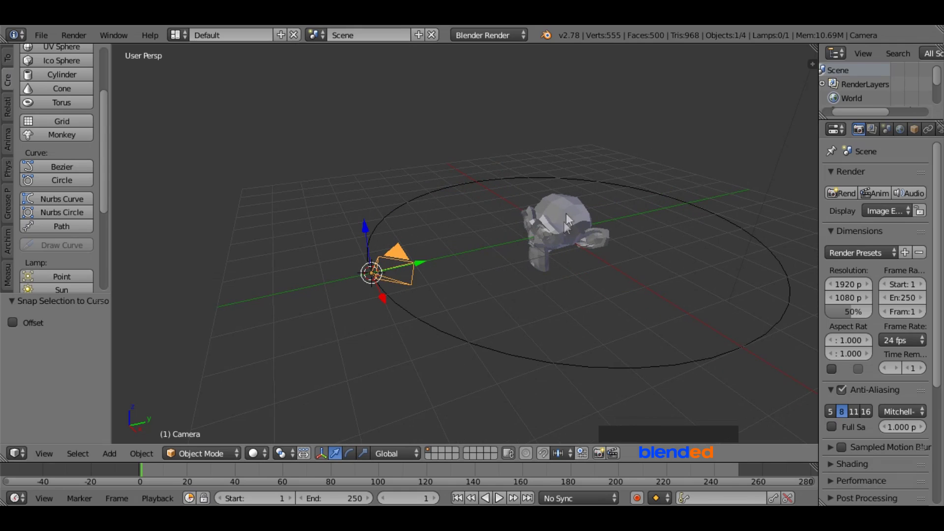
middle_drag(572, 192, 517, 184)
scroll(517, 185, down, 3)
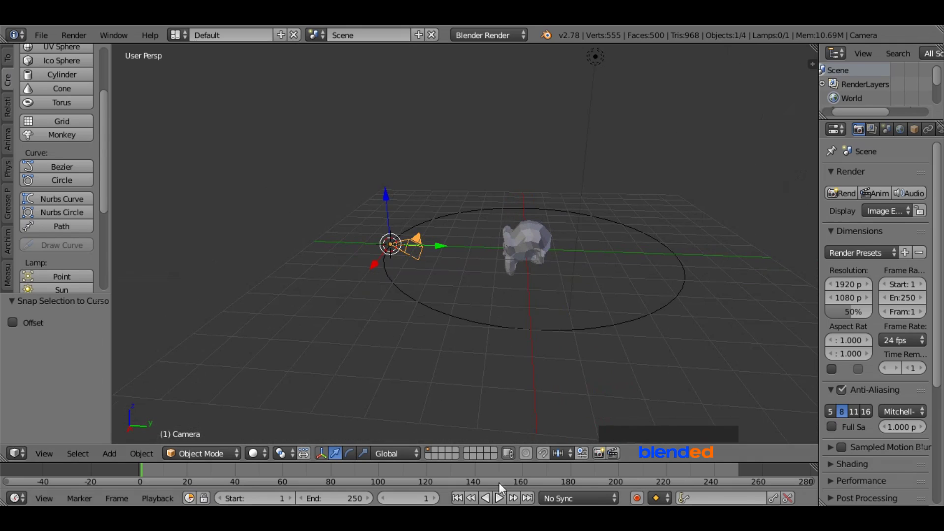
click(500, 498)
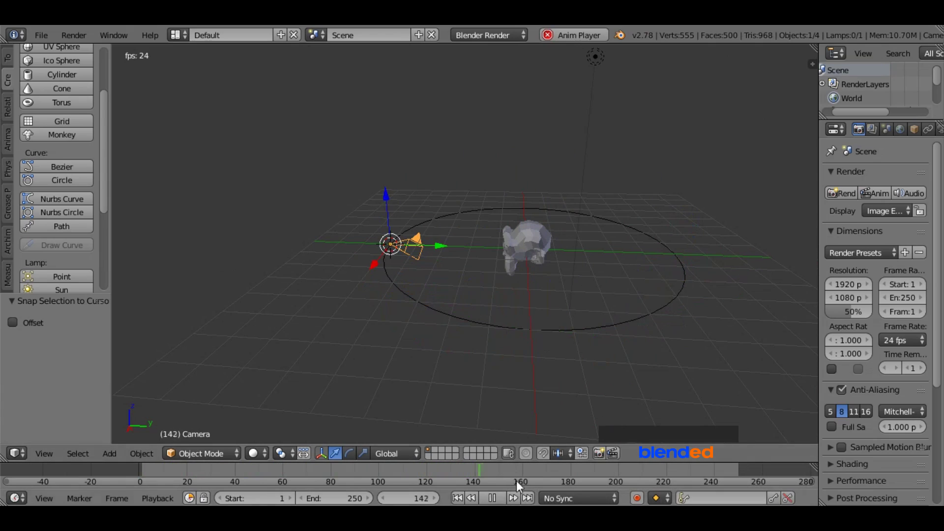
click(493, 498)
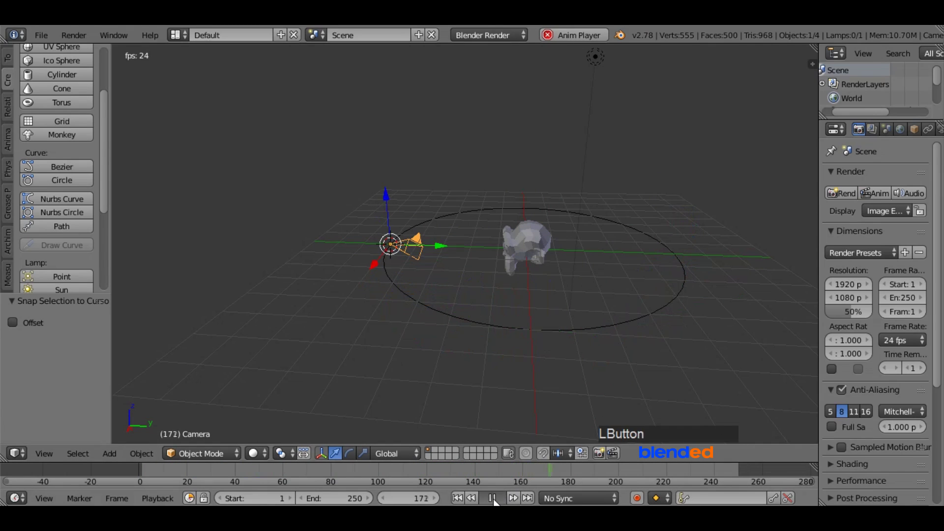
click(139, 471)
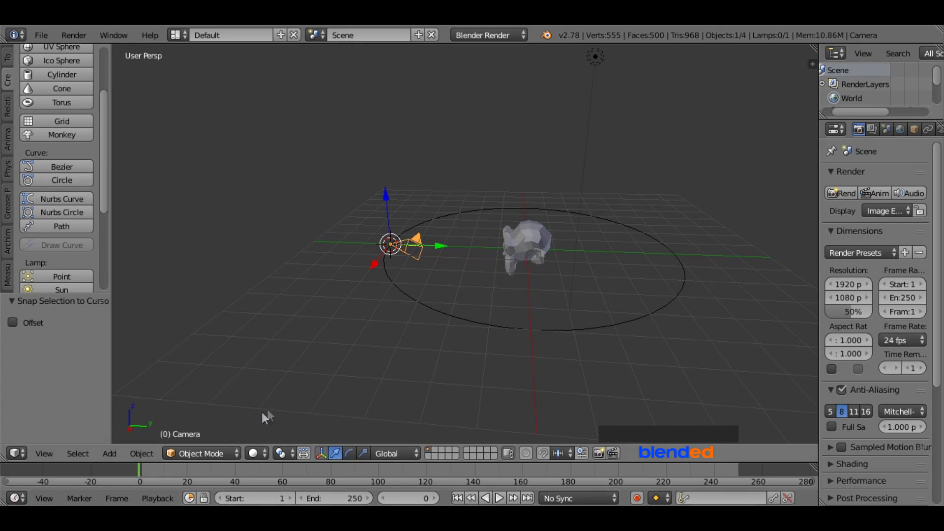
Snap the 3D cursor to the monkey's centre and add a Plain Axes empty there.
right_click(527, 244)
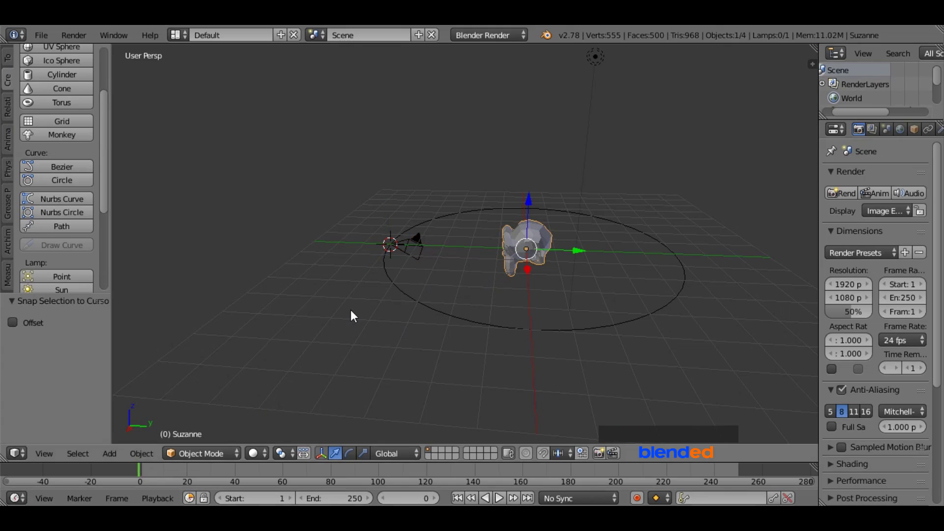
key(shift+s)
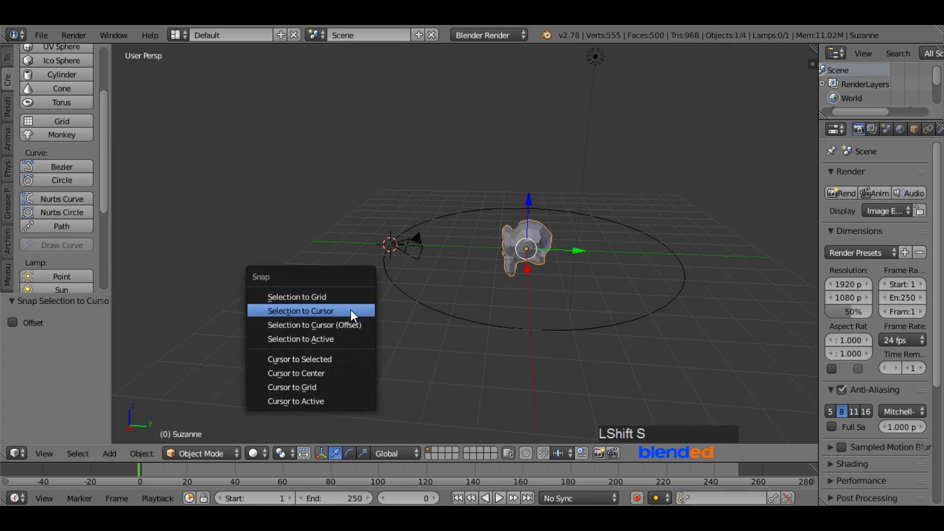
click(320, 359)
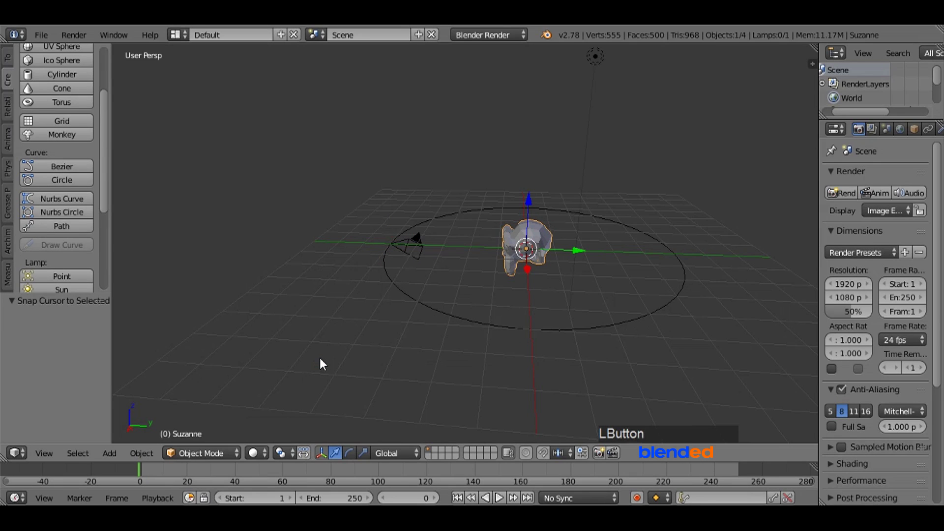
scroll(8, 78, up, 4)
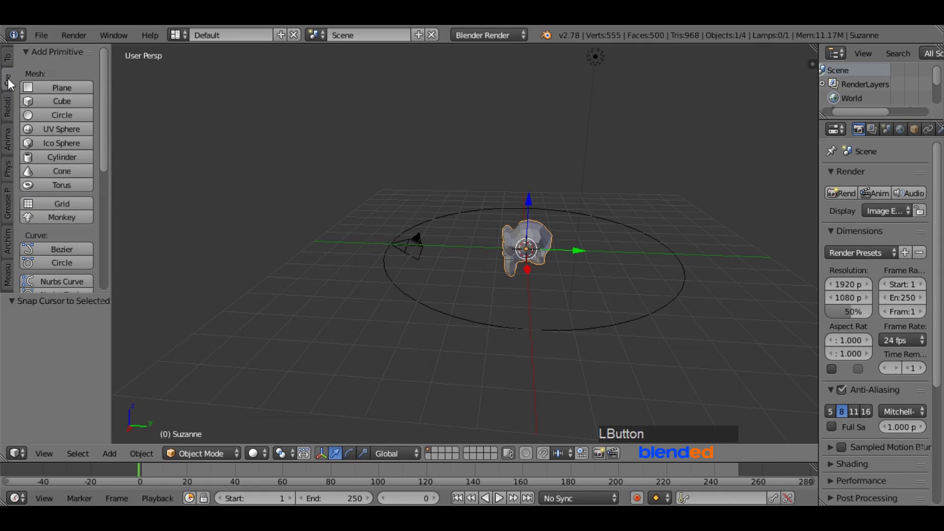
drag(103, 74, 114, 191)
click(69, 252)
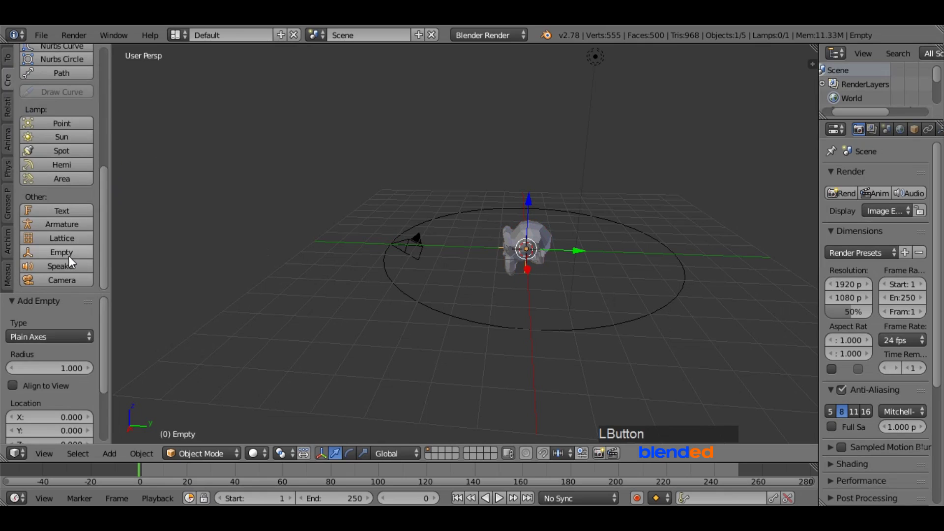
Select the camera on the Bezier circle and add a Track To object constraint to it.
middle_drag(559, 253, 484, 219)
middle_drag(596, 197, 446, 252)
right_click(382, 253)
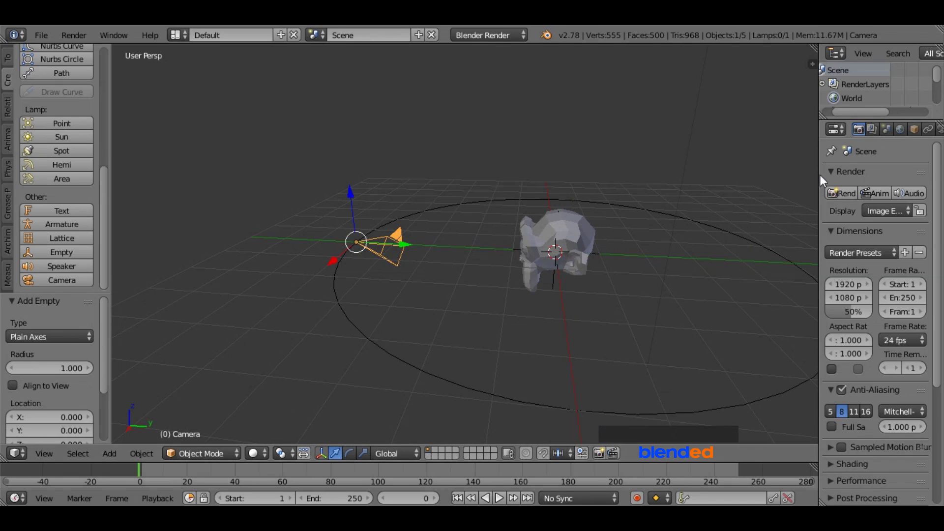
drag(818, 175, 738, 182)
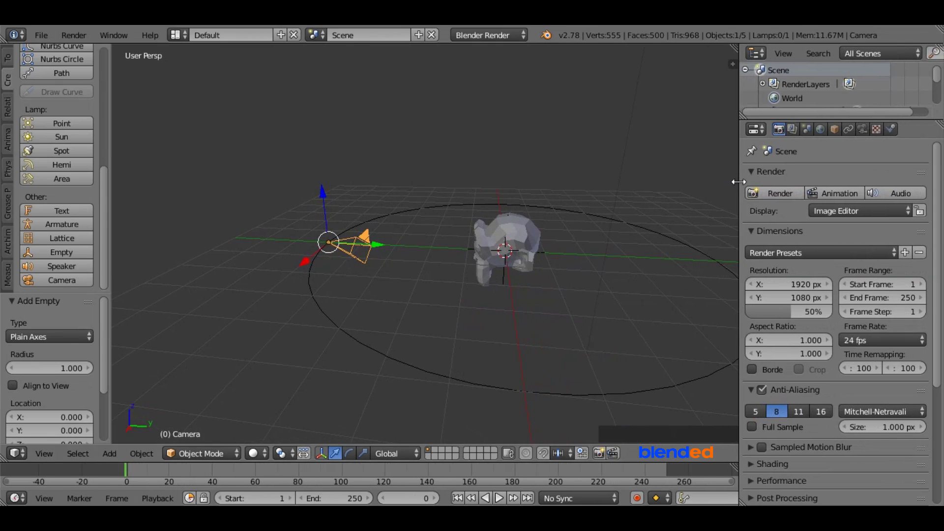
click(847, 130)
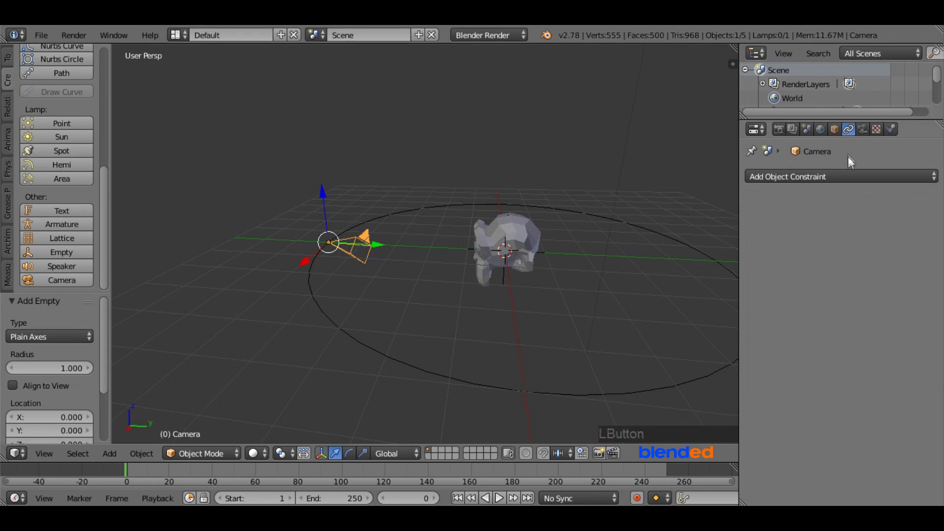
click(850, 178)
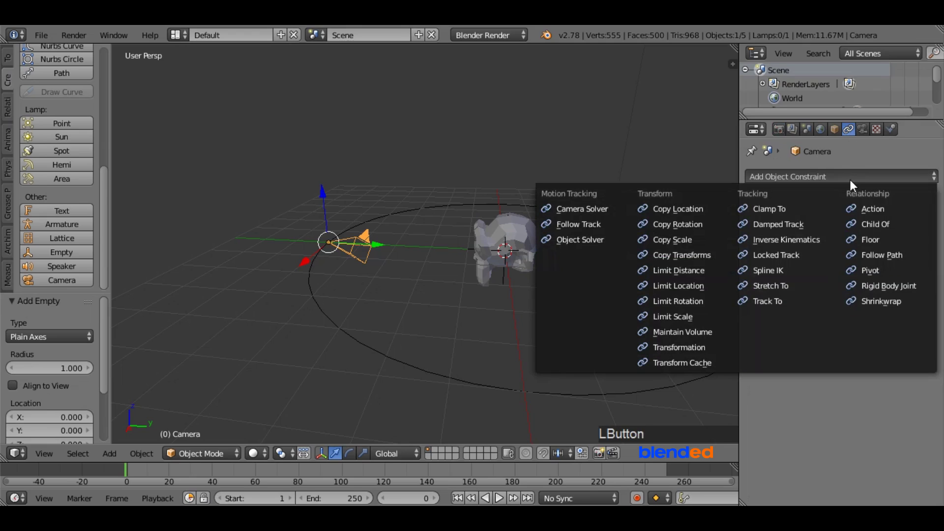
click(774, 302)
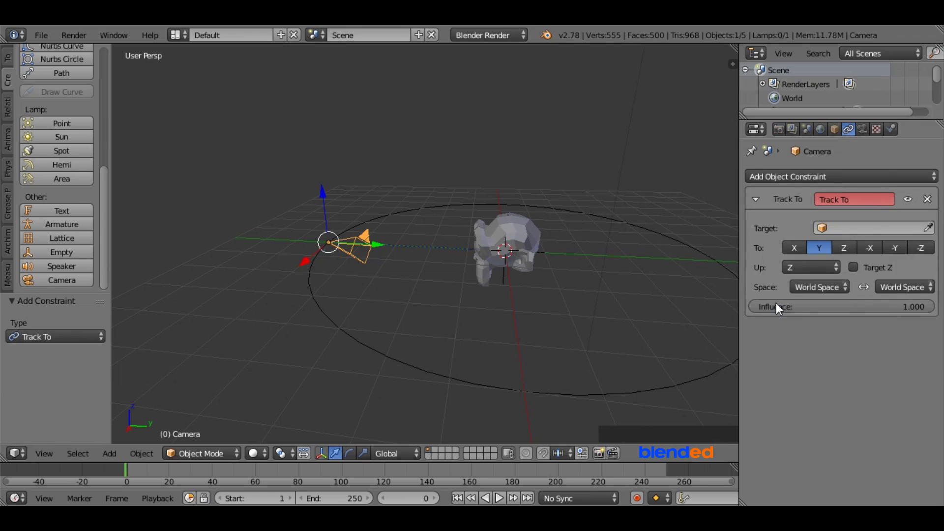
Set the Track To constraint's target to Empty, its To axis to -Z and its Up axis to Y.
click(820, 227)
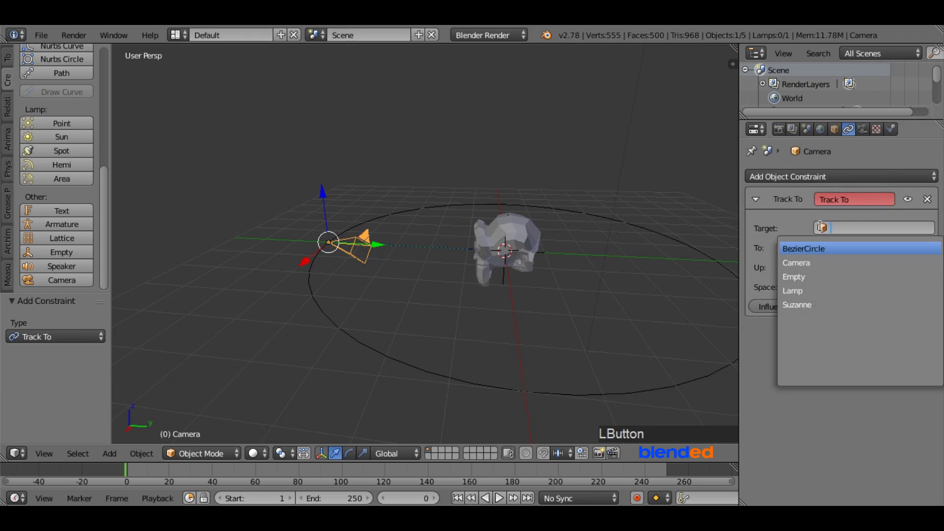
click(809, 277)
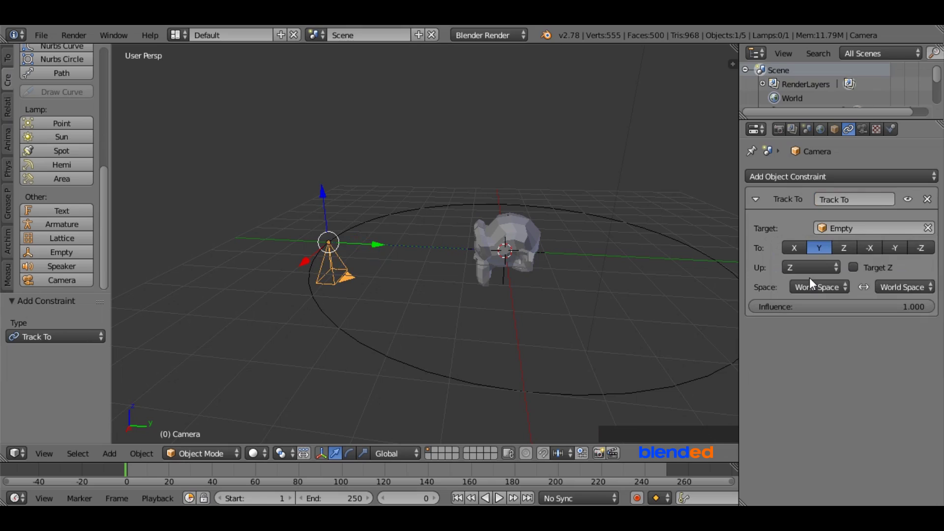
click(917, 248)
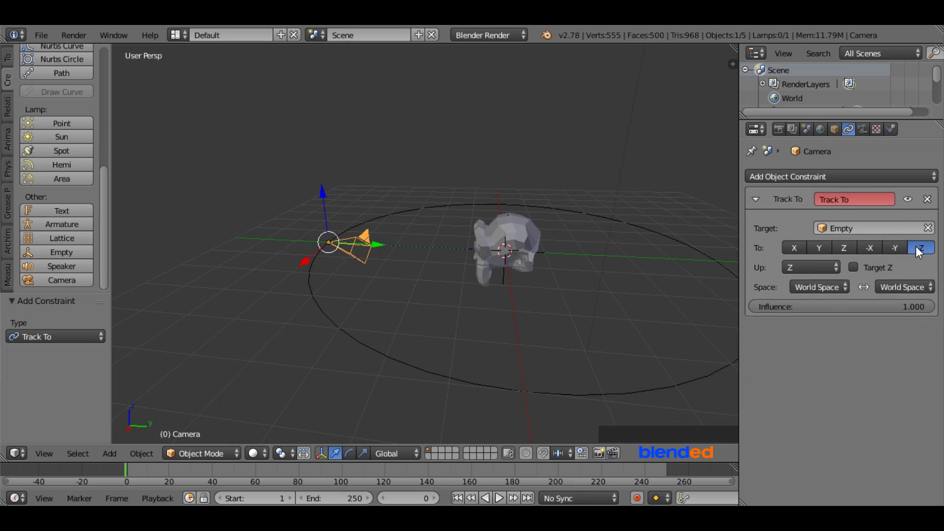
click(810, 265)
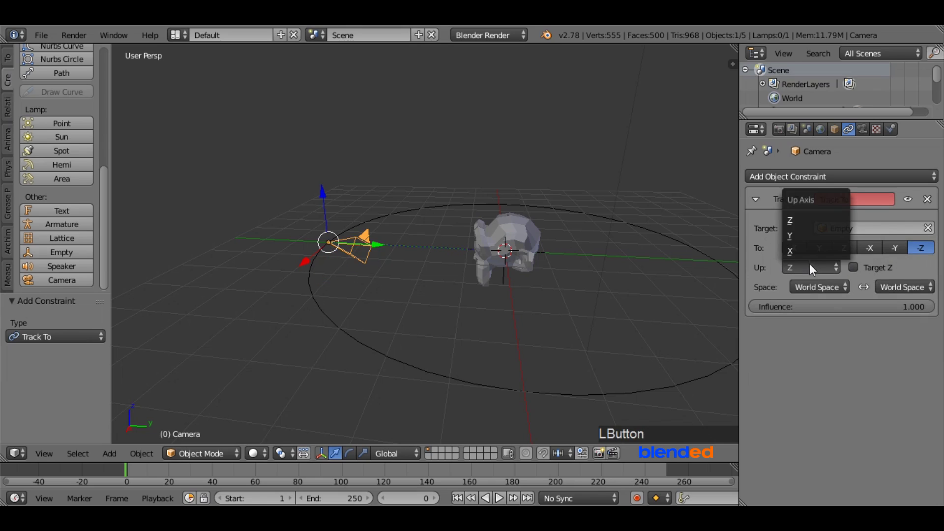
click(797, 235)
Play the animation to check from several angles that the camera keeps facing the monkey, and stop it.
middle_drag(492, 295, 384, 334)
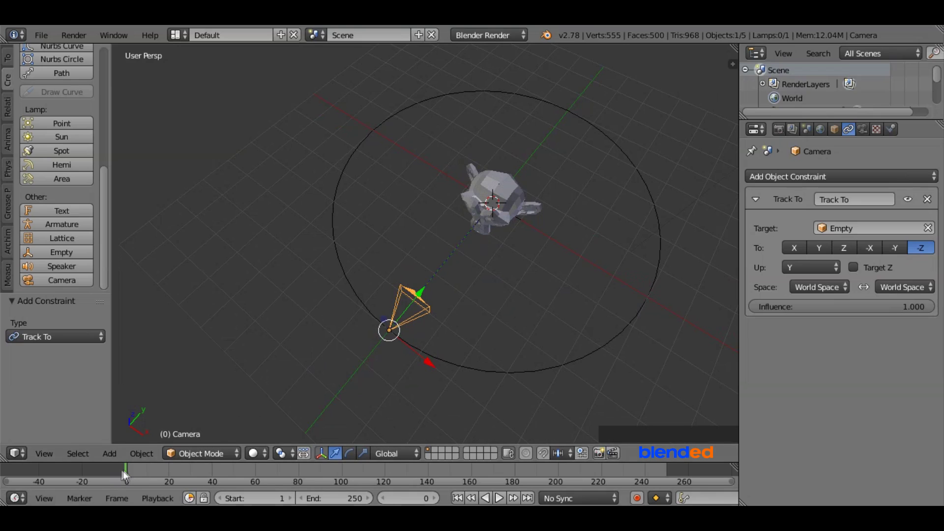
click(499, 498)
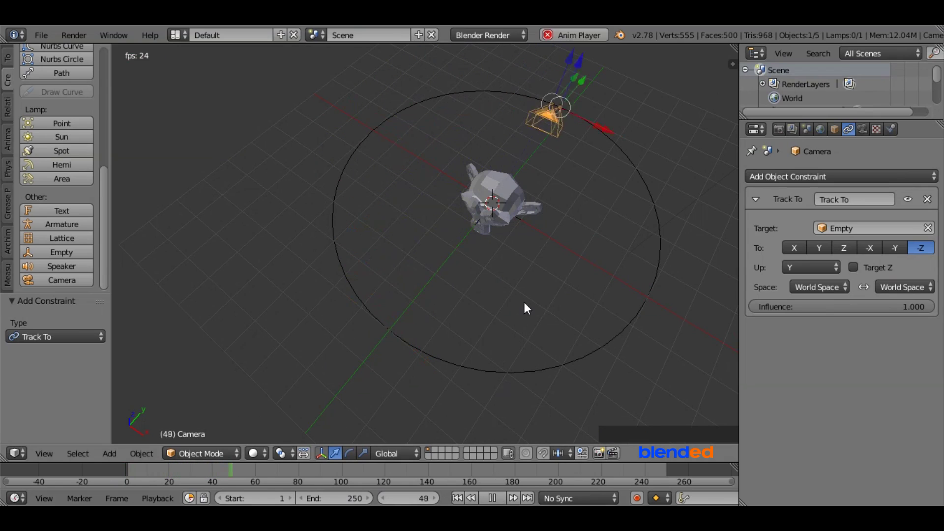
middle_drag(547, 297, 461, 221)
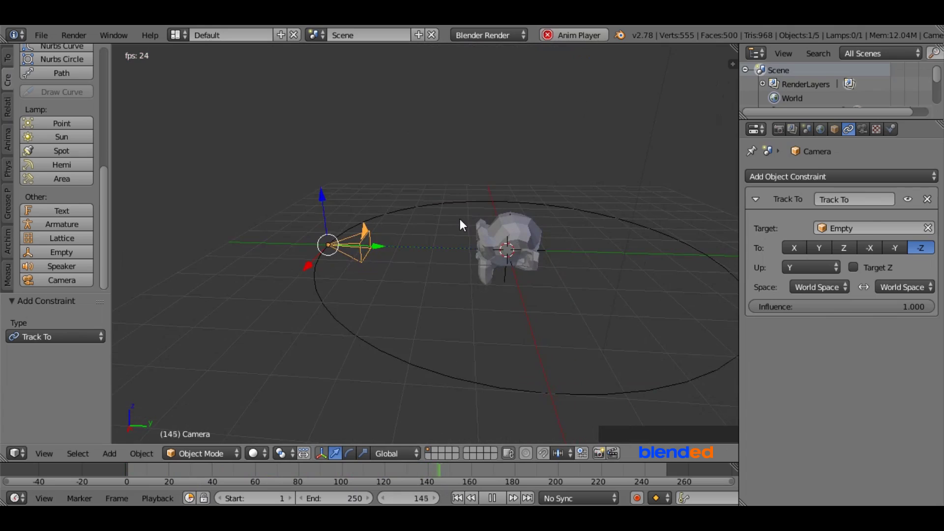
scroll(459, 219, down, 3)
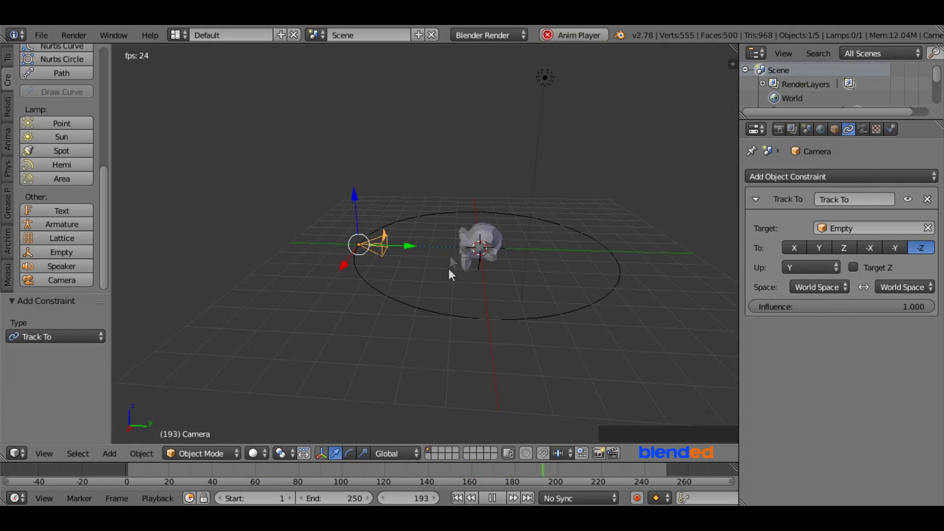
click(491, 498)
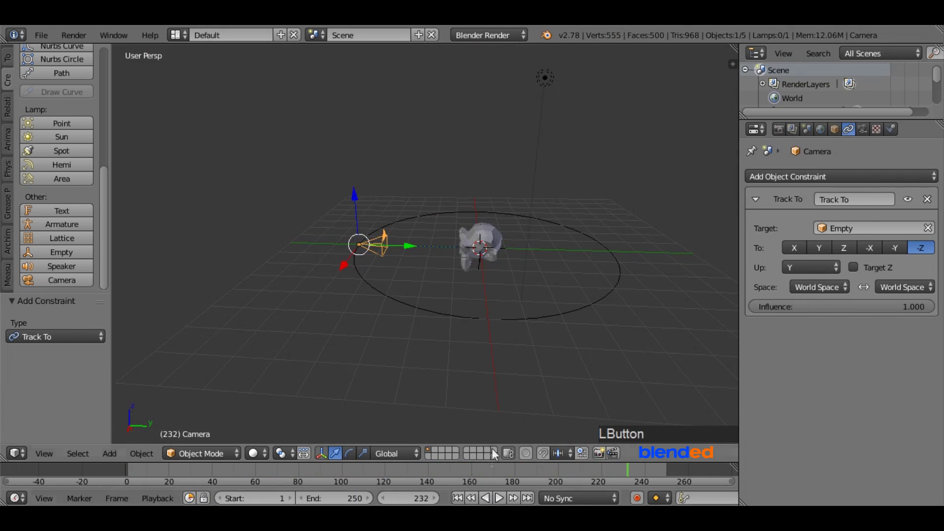
Switch to the camera view and play the animation to check the monkey's framing during the orbit.
key(KP_0)
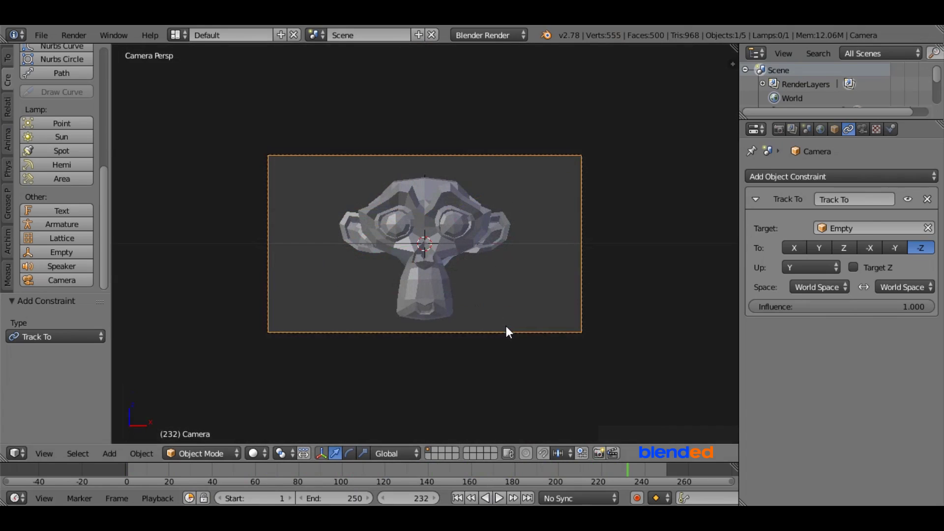
scroll(506, 327, up, 2)
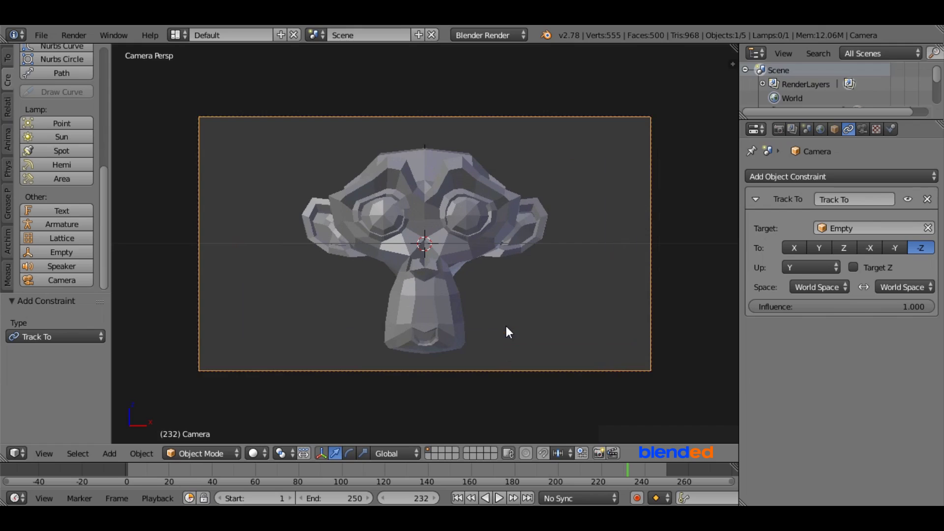
click(499, 498)
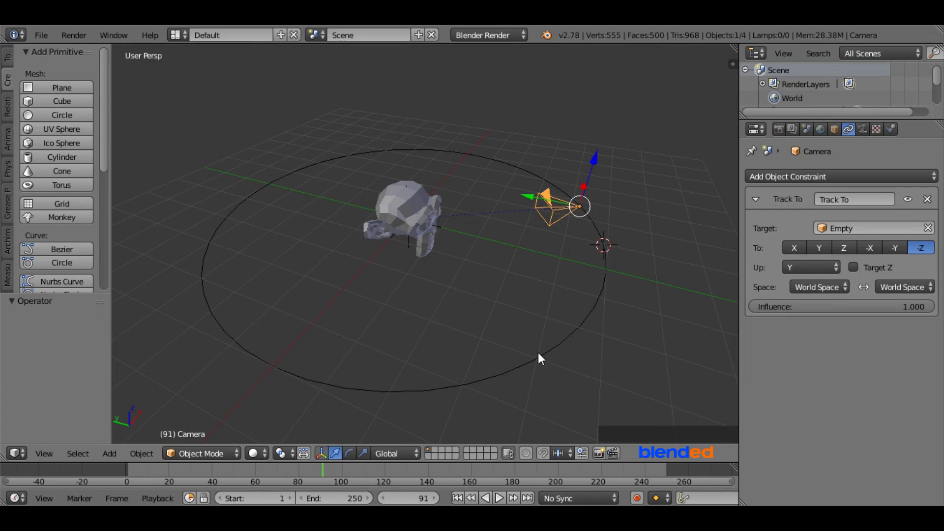
Select the Bezier circle and set its Path Animation length to 250 frames.
right_click(538, 355)
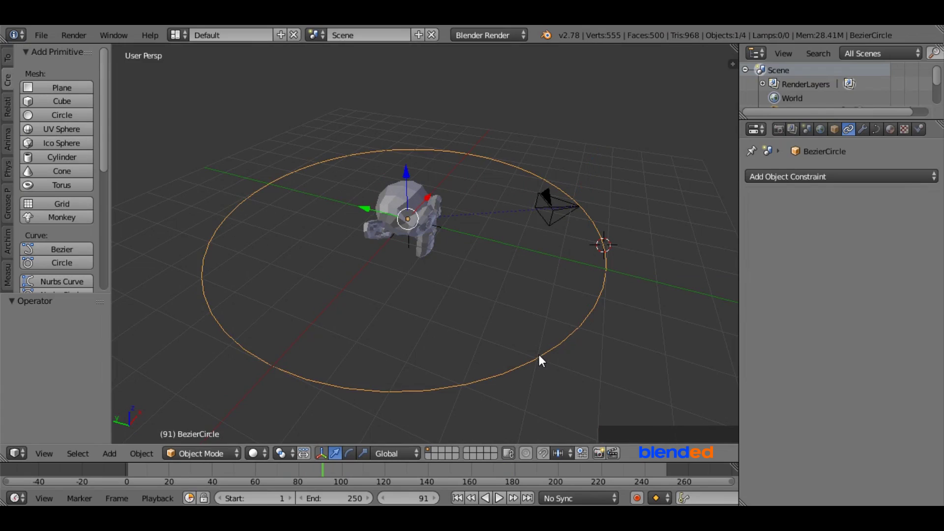
click(875, 129)
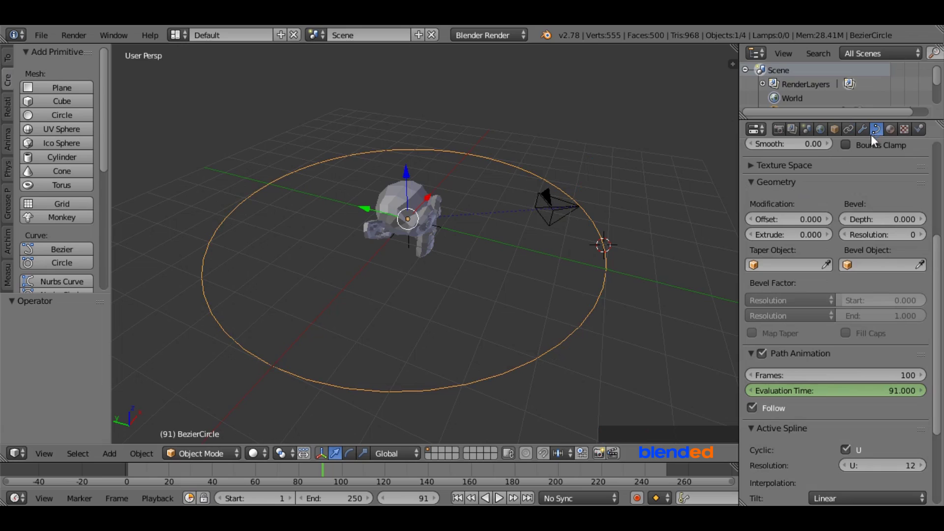
click(889, 375)
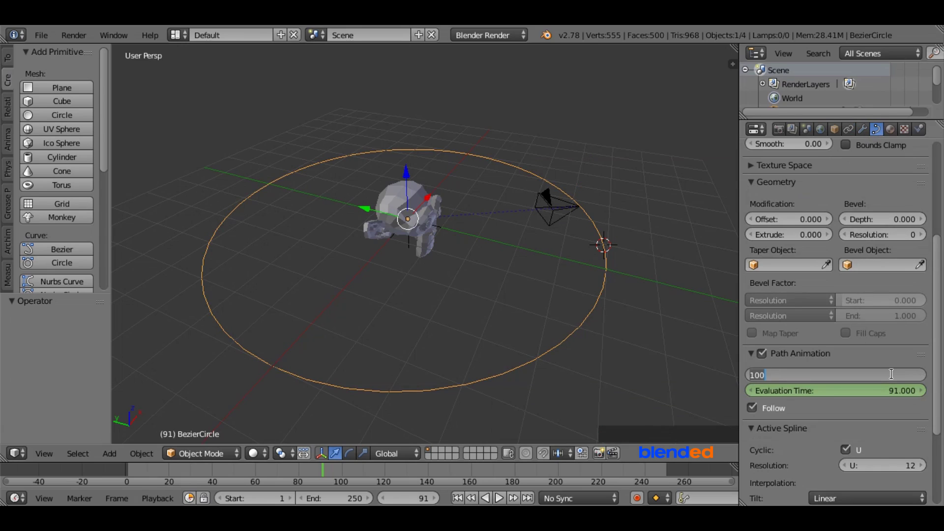
text(250)
key(Return)
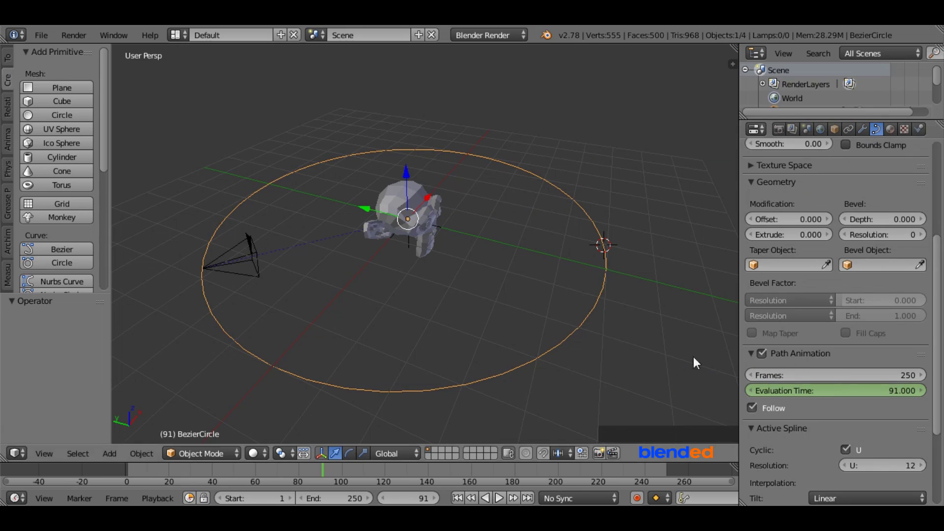
Play the animation to check the camera's speed along the circle, selecting the camera while it runs.
click(499, 498)
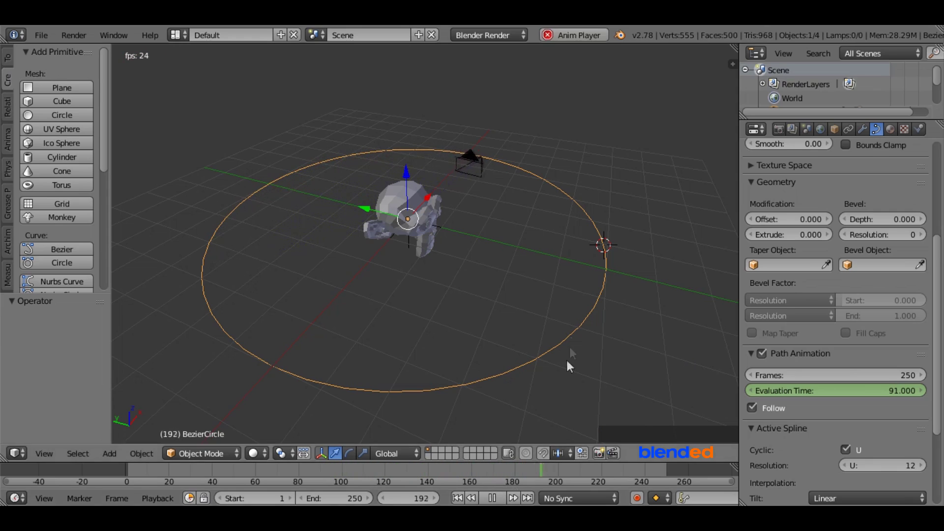
right_click(528, 187)
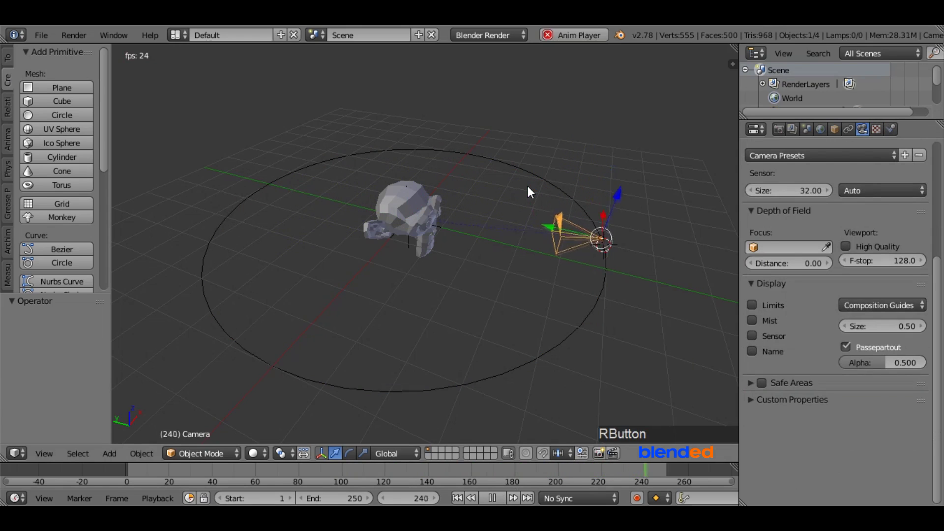